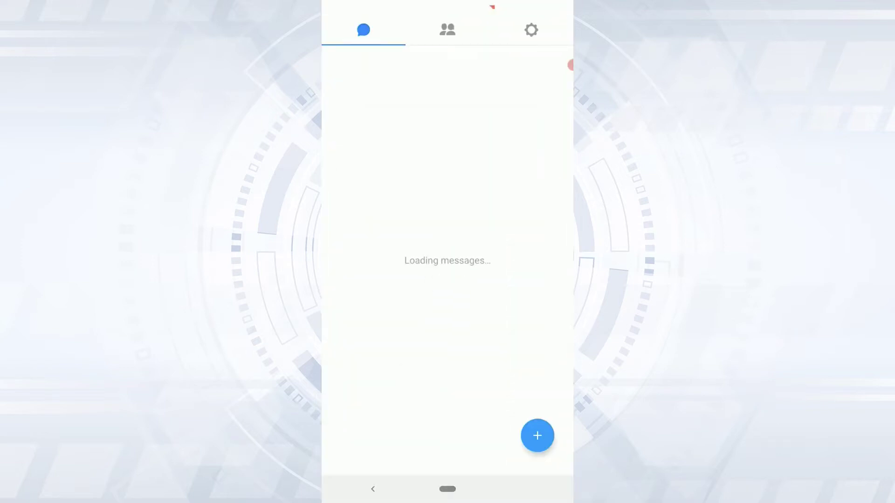
# Show Messenger Lite's settings and profile page via the gear tab.
pyautogui.click(532, 30)
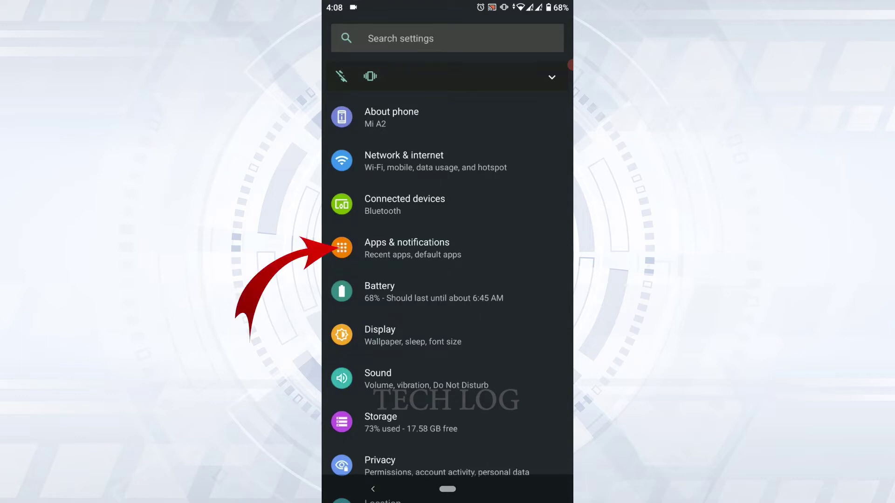
# Go to the Apps & notifications page in Android Settings.
pyautogui.click(448, 249)
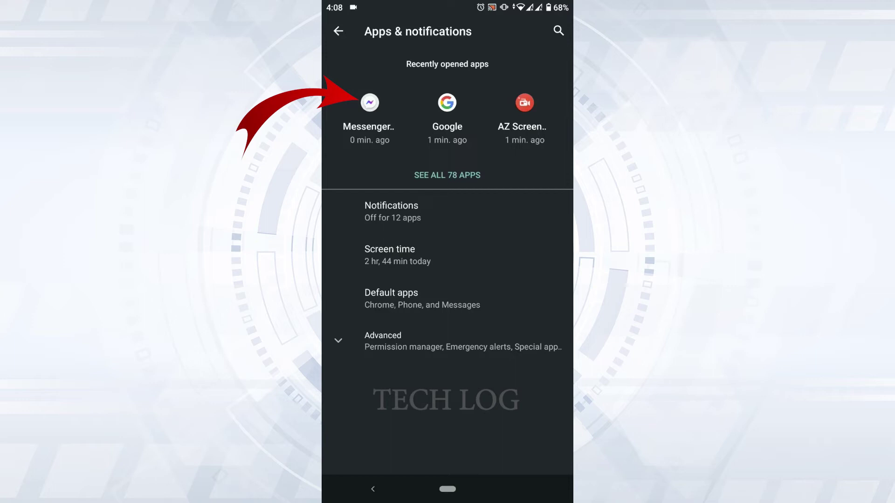
# Open Messenger Lite's app info from Recently opened apps, then its Storage & cache page.
pyautogui.click(369, 115)
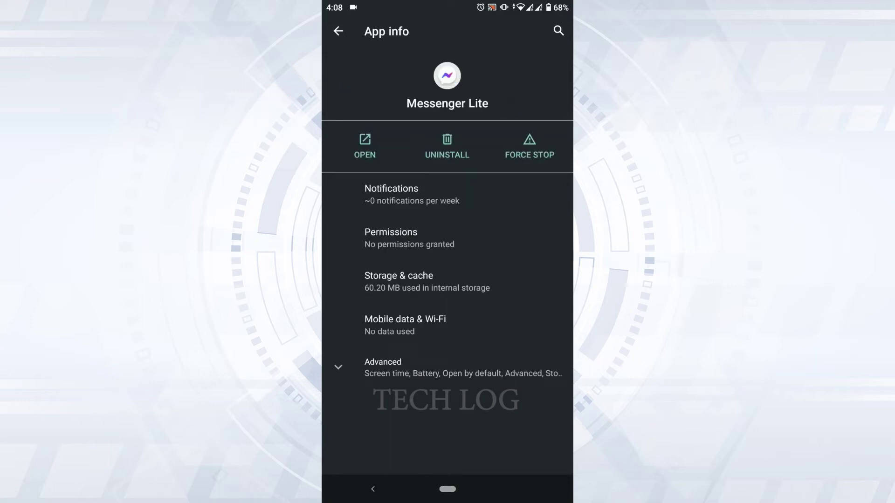
pyautogui.click(427, 281)
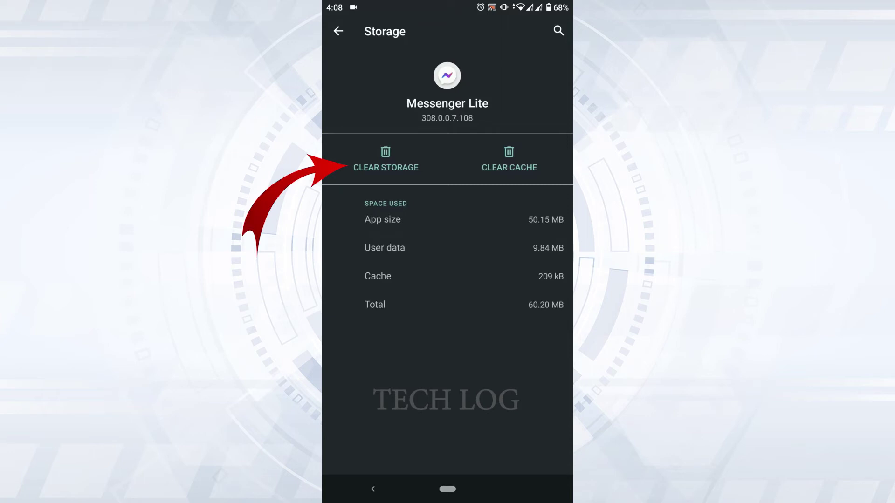
# Clear Messenger Lite's storage, confirming deletion, and return to the app showing its login screen.
pyautogui.click(386, 159)
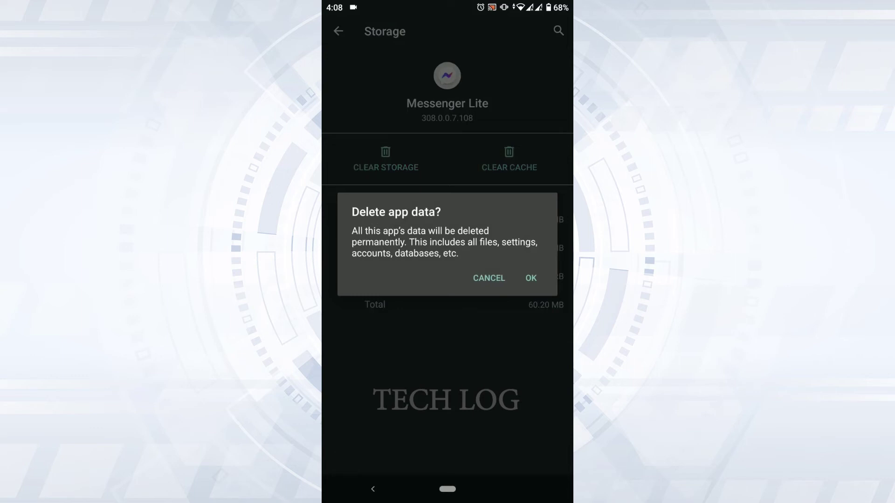
pyautogui.click(530, 278)
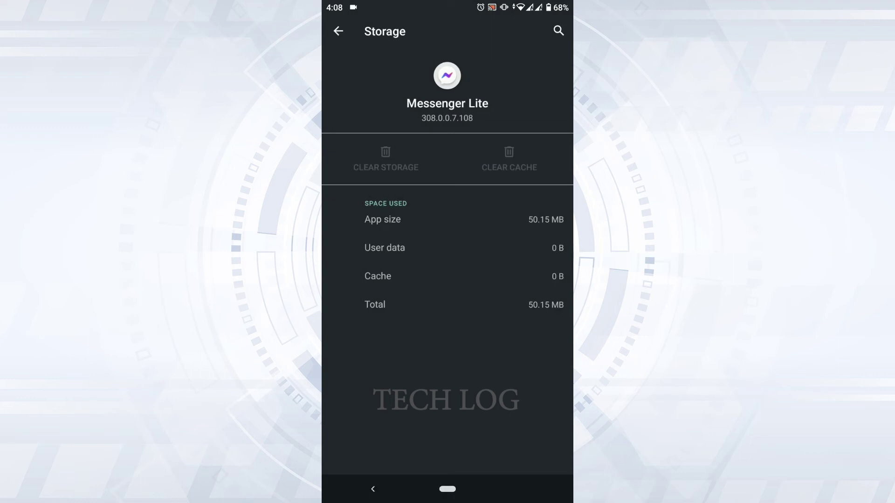
pyautogui.click(447, 489)
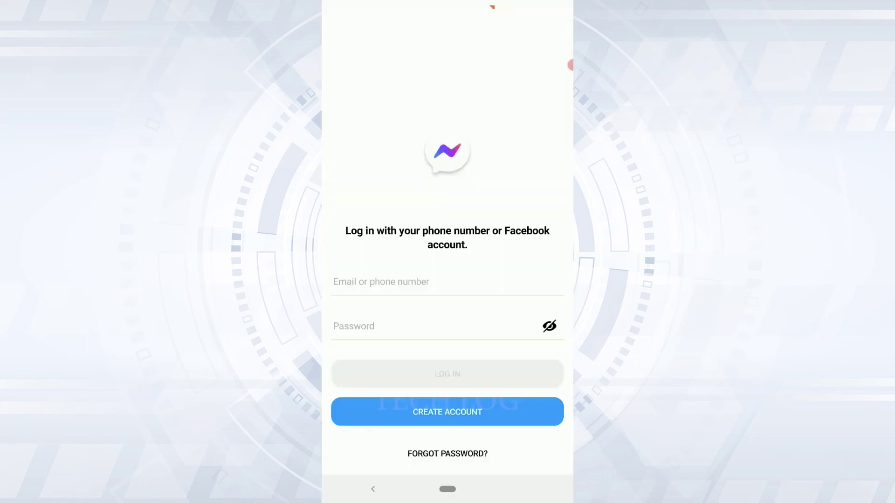